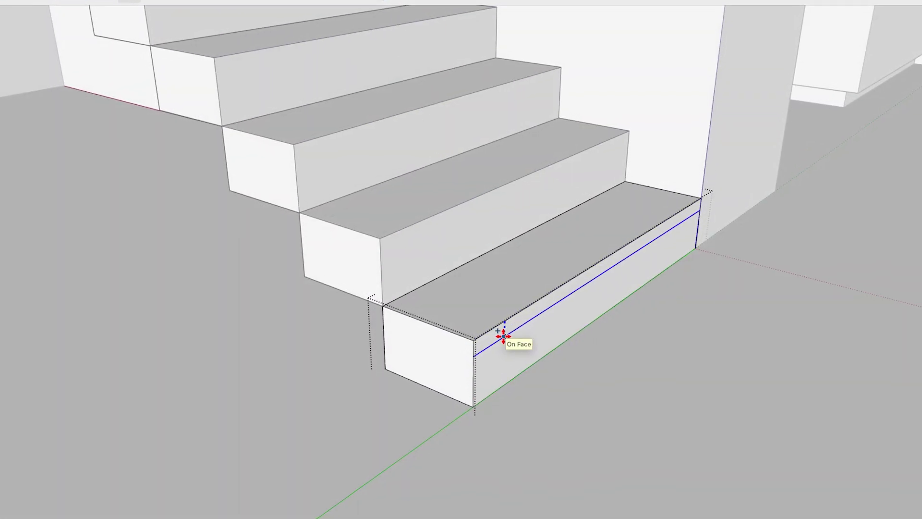
Go through the intro stair examples: reshape the bottom step block, reposition the spiral stair and paint it black.
{"action": "left_click", "coordinate": [502, 329]}
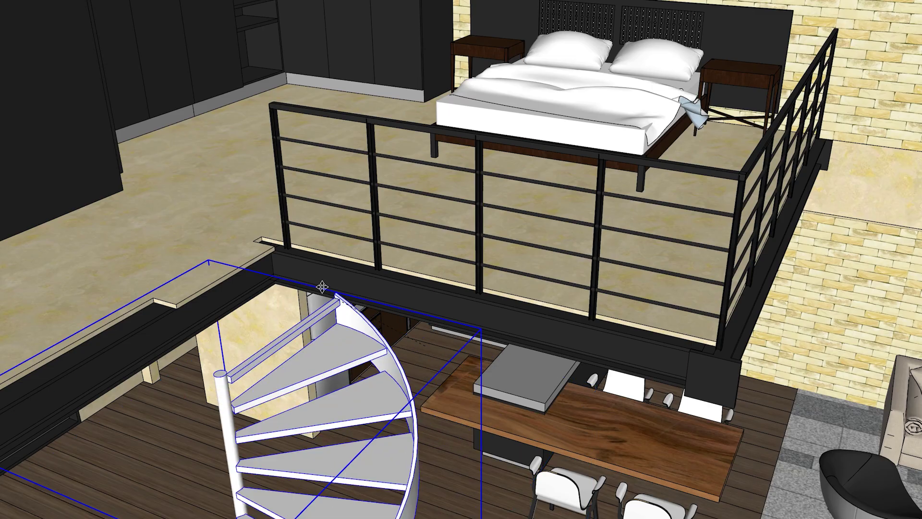
{"action": "left_click_drag", "start_coordinate": [323, 286], "coordinate": [278, 243]}
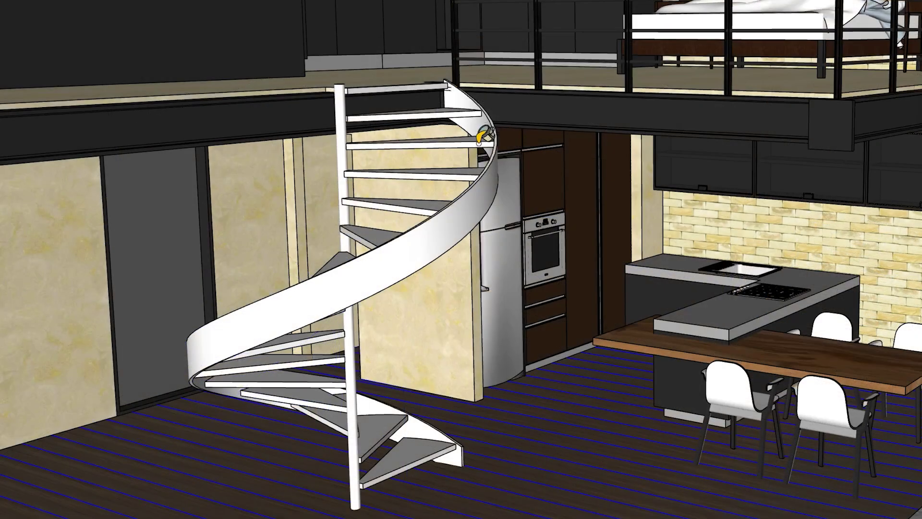
{"action": "left_click", "coordinate": [481, 137]}
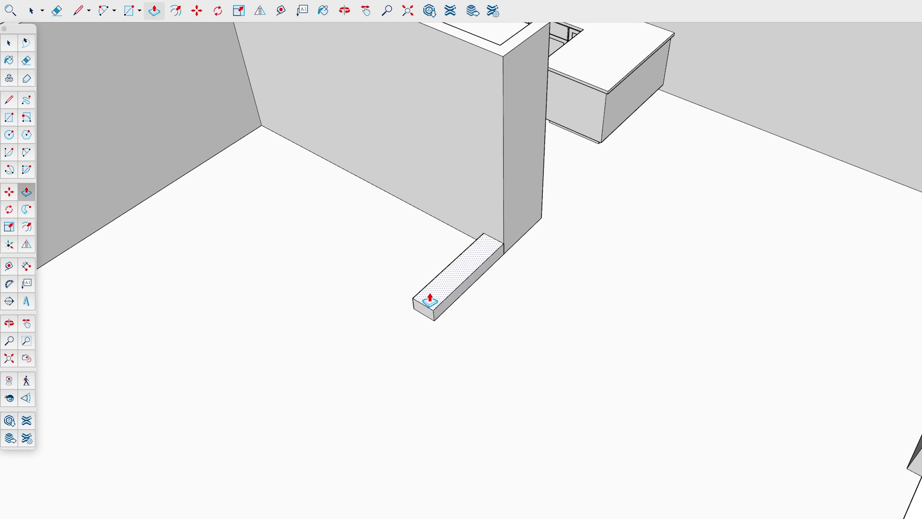
Make the pushed-up step box a component, test a Move-copy array of it, then undo the copies.
{"action": "key", "text": "space"}
{"action": "right_click", "coordinate": [428, 291]}
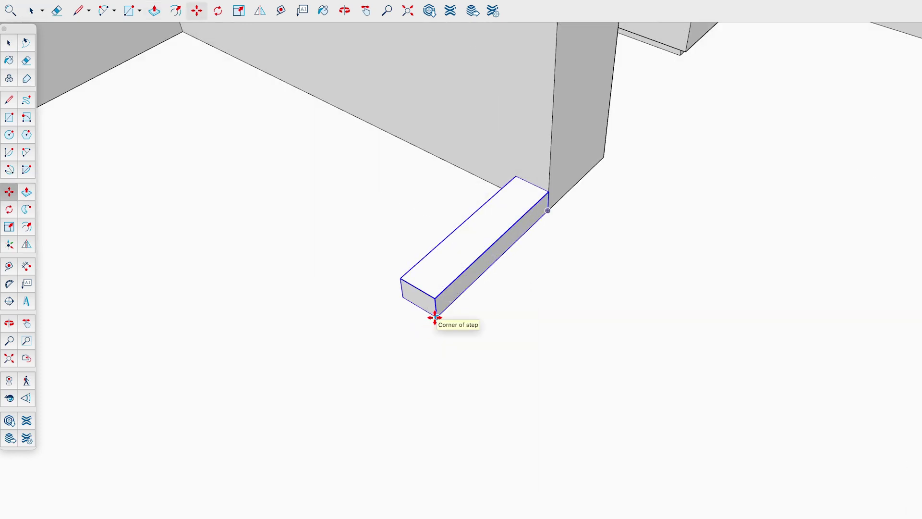
{"action": "key", "text": "ctrl"}
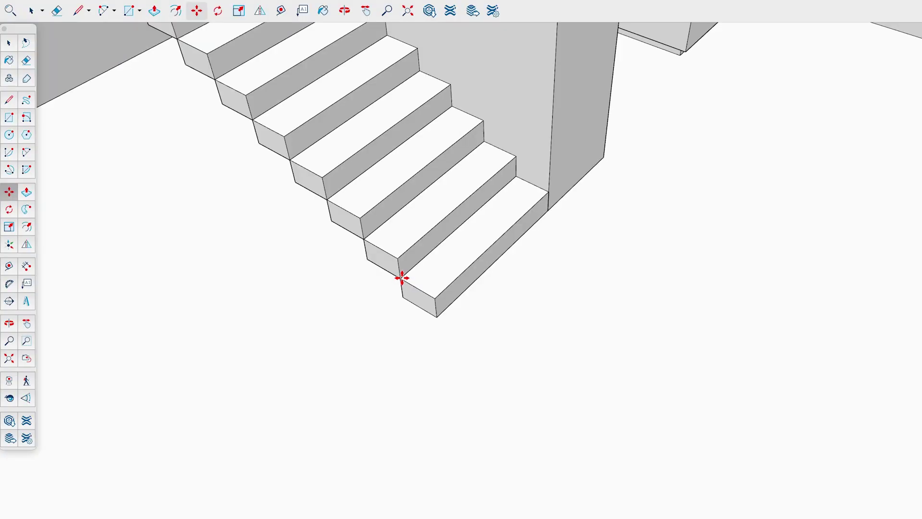
{"action": "scroll", "coordinate": [402, 278], "scroll_direction": "down", "scroll_amount": 5}
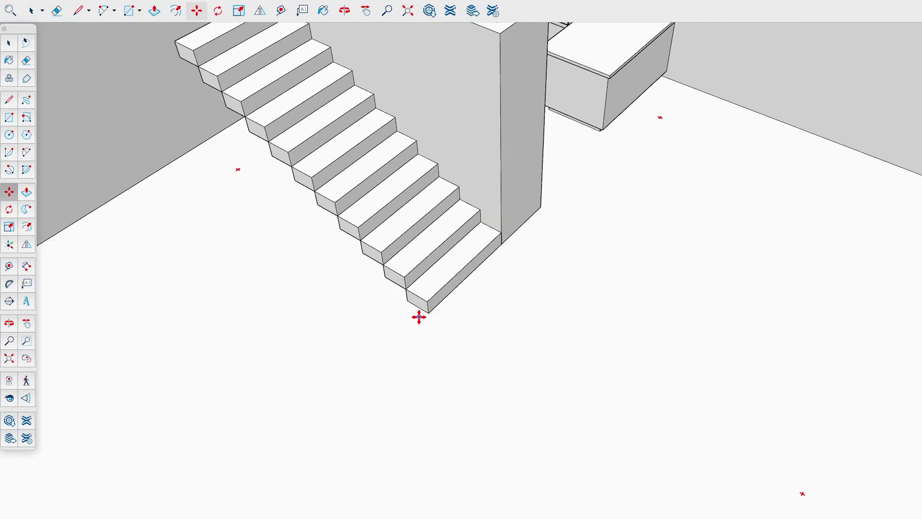
{"action": "middle_click_drag", "start_coordinate": [417, 305], "coordinate": [483, 388]}
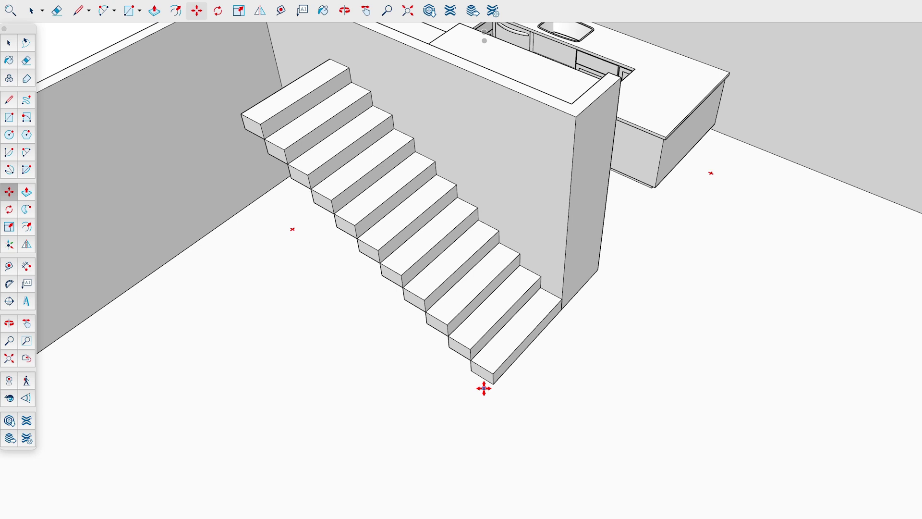
{"action": "key", "text": "ctrl+z"}
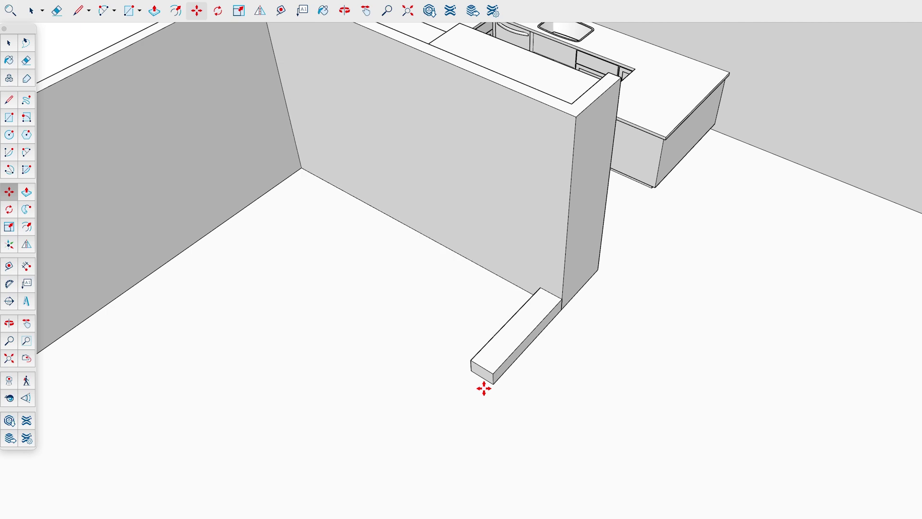
Copy the step from its bottom corner to its top corner as a 13x array, then view the whole flight.
{"action": "scroll", "coordinate": [483, 388], "scroll_direction": "up", "scroll_amount": 4}
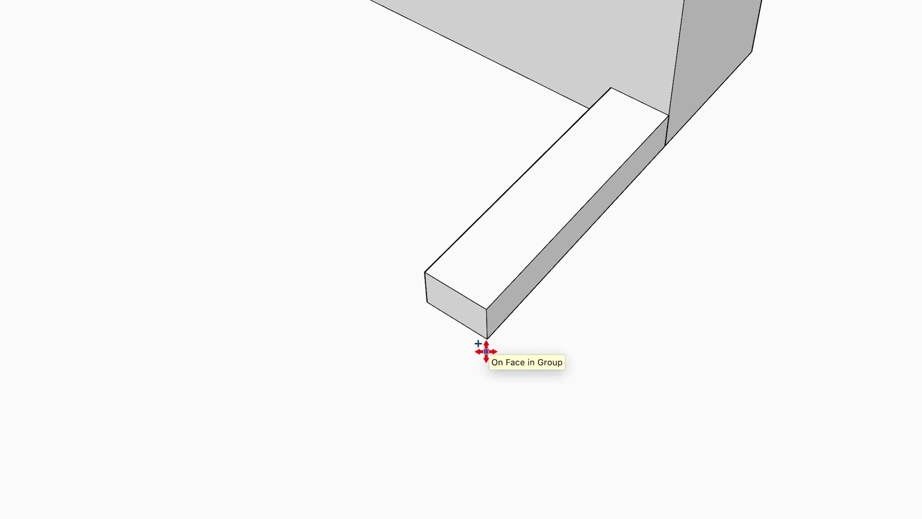
{"action": "key", "text": "ctrl"}
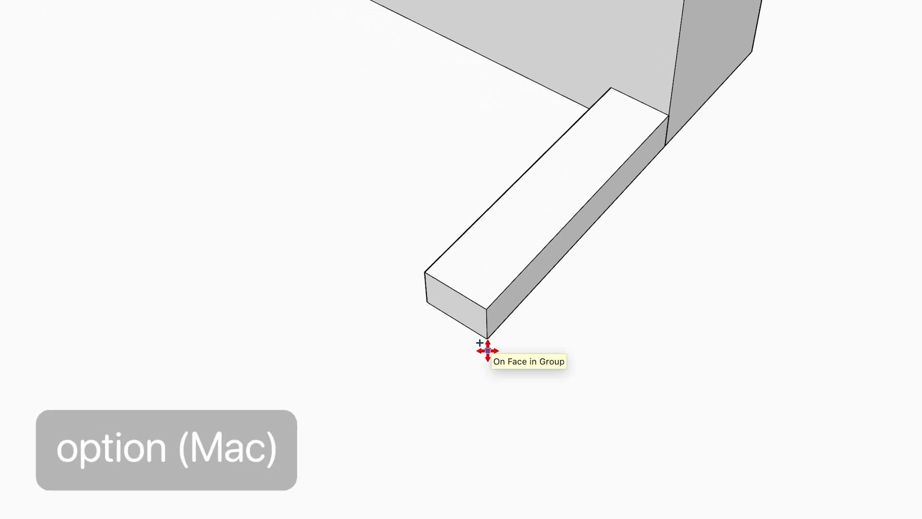
{"action": "left_click", "coordinate": [479, 343]}
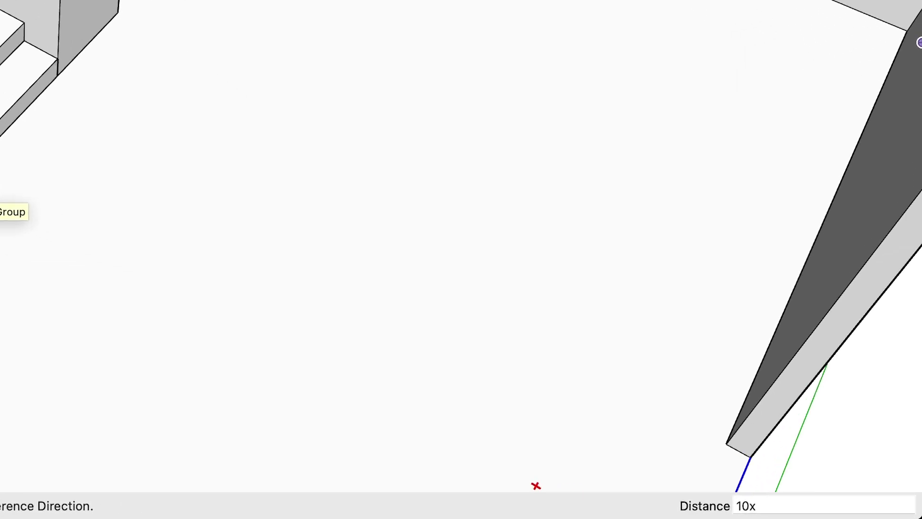
{"action": "key", "text": "BackSpace"}
{"action": "key", "text": "BackSpace"}
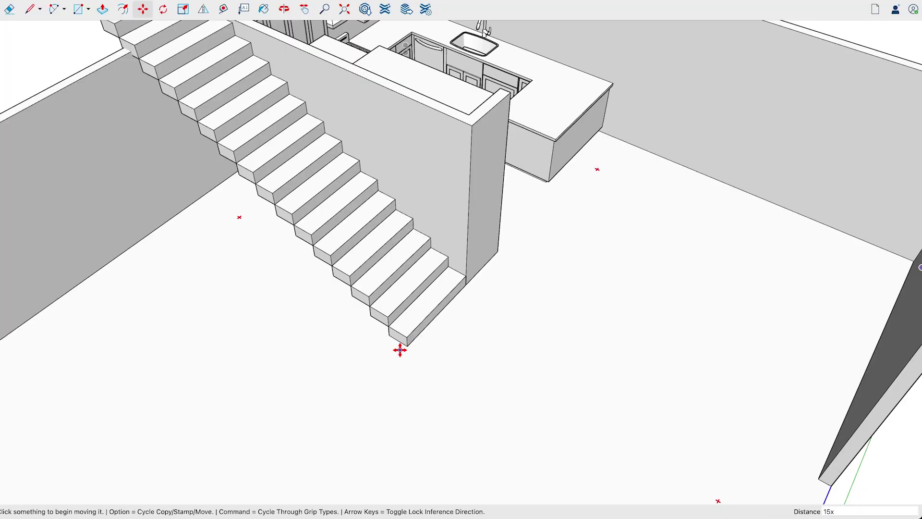
{"action": "middle_click_drag", "start_coordinate": [400, 351], "coordinate": [446, 417]}
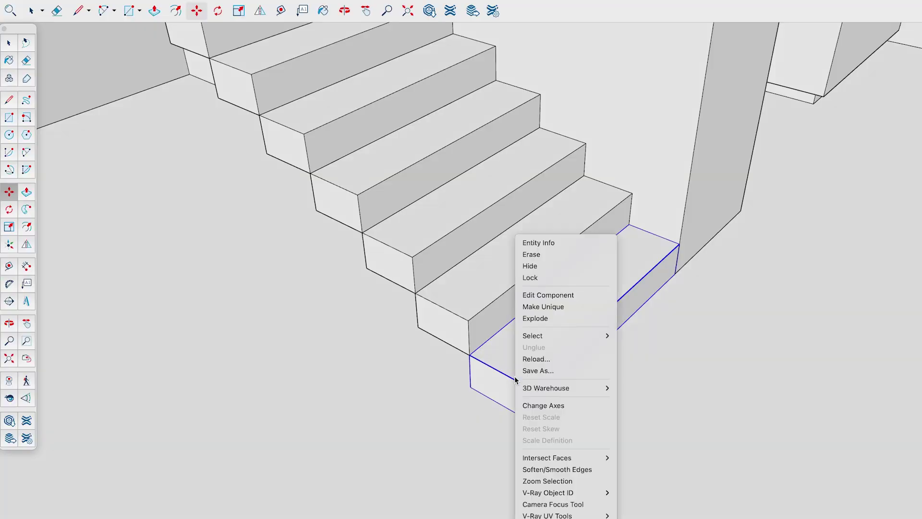
Put the bottom step component into edit mode via Edit Component.
{"action": "left_click", "coordinate": [555, 295]}
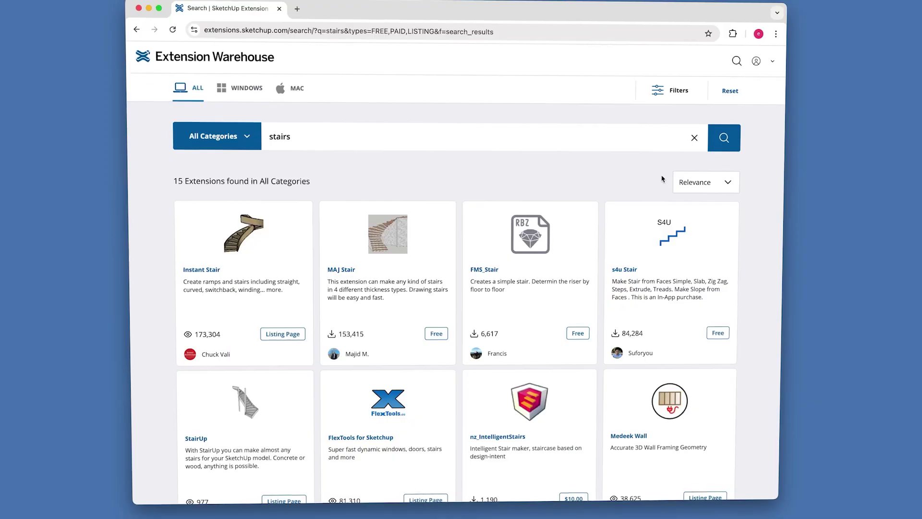
Scroll through the Extension Warehouse results for 'stairs' to find Instant Stair.
{"action": "scroll", "coordinate": [585, 219], "scroll_direction": "down", "scroll_amount": 3}
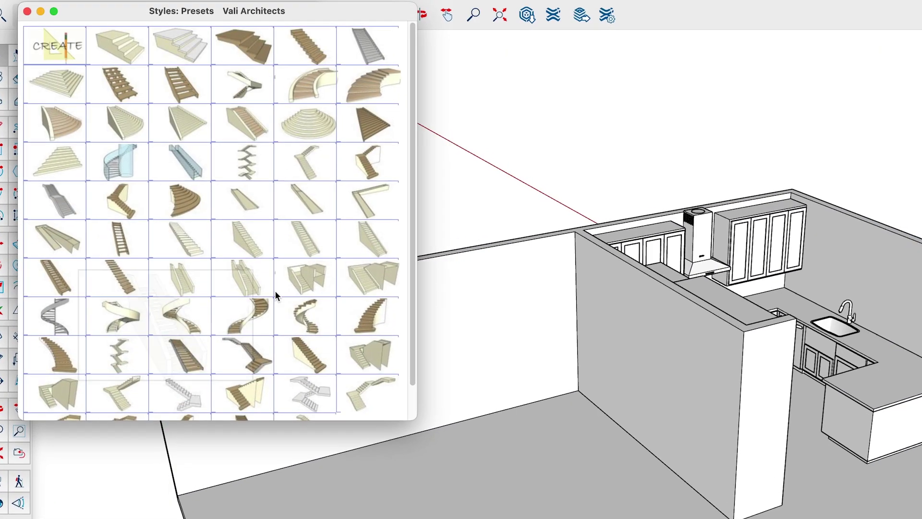
Pick the Straight Curtail preset and set its Curtail Type parameter to Left.
{"action": "mouse_move", "coordinate": [298, 325]}
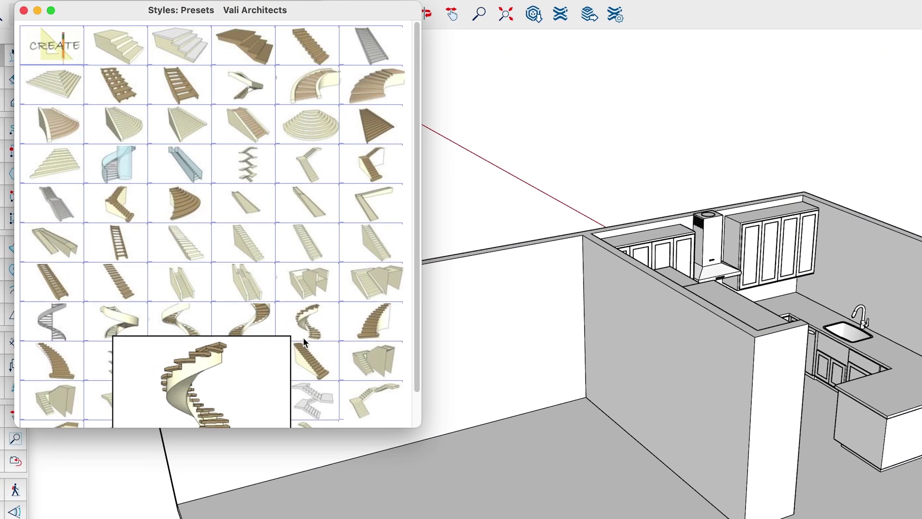
{"action": "mouse_move", "coordinate": [310, 355]}
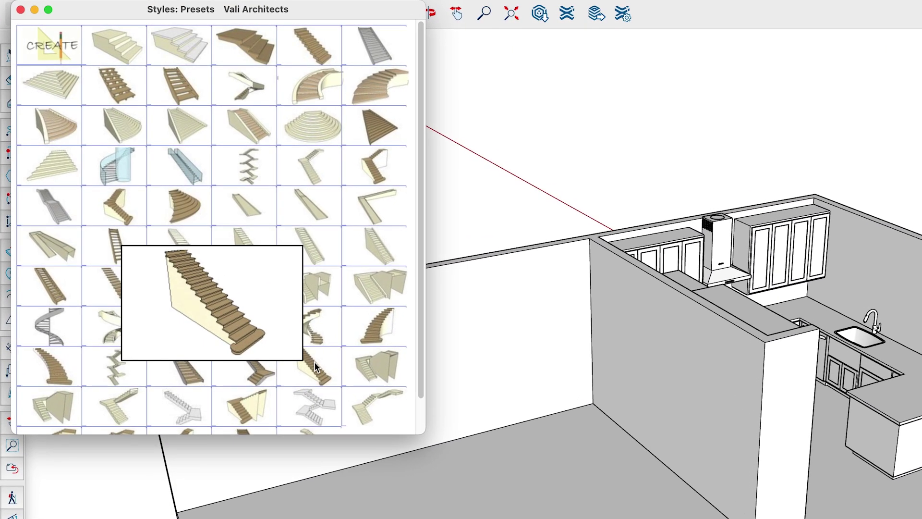
{"action": "left_click", "coordinate": [315, 368]}
{"action": "left_click", "coordinate": [53, 121]}
{"action": "scroll", "coordinate": [169, 233], "scroll_direction": "down", "scroll_amount": 2}
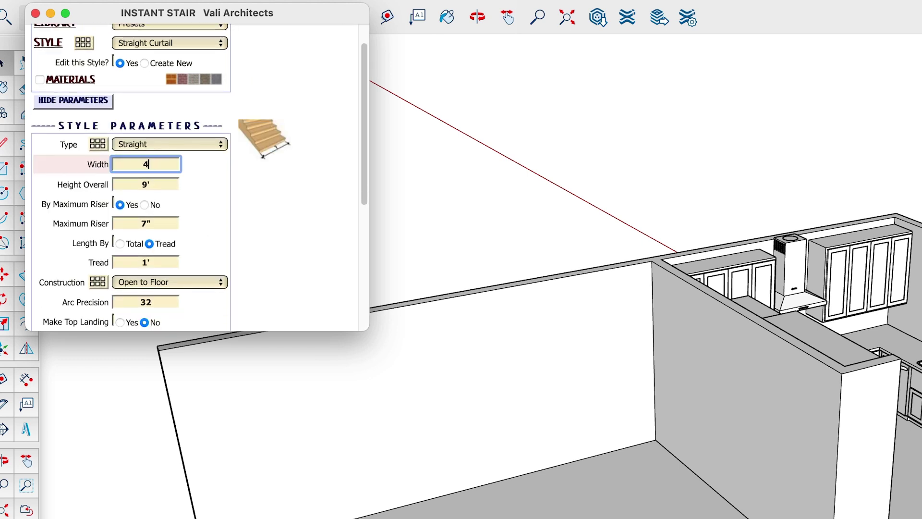
{"action": "scroll", "coordinate": [159, 189], "scroll_direction": "down", "scroll_amount": 5}
{"action": "left_click", "coordinate": [146, 225]}
{"action": "left_click", "coordinate": [120, 225]}
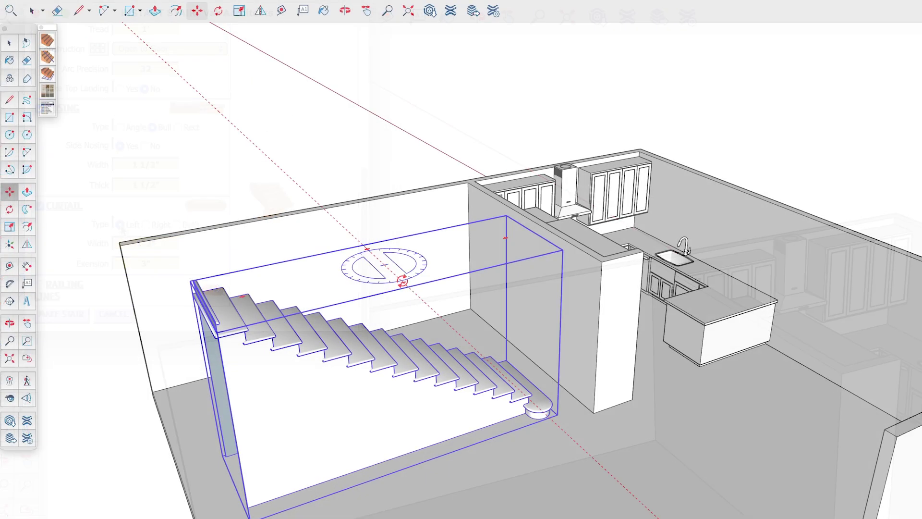
Rotate the generated stair 90 degrees and place it against the back wall.
{"action": "left_click", "coordinate": [402, 281]}
{"action": "left_click", "coordinate": [387, 304]}
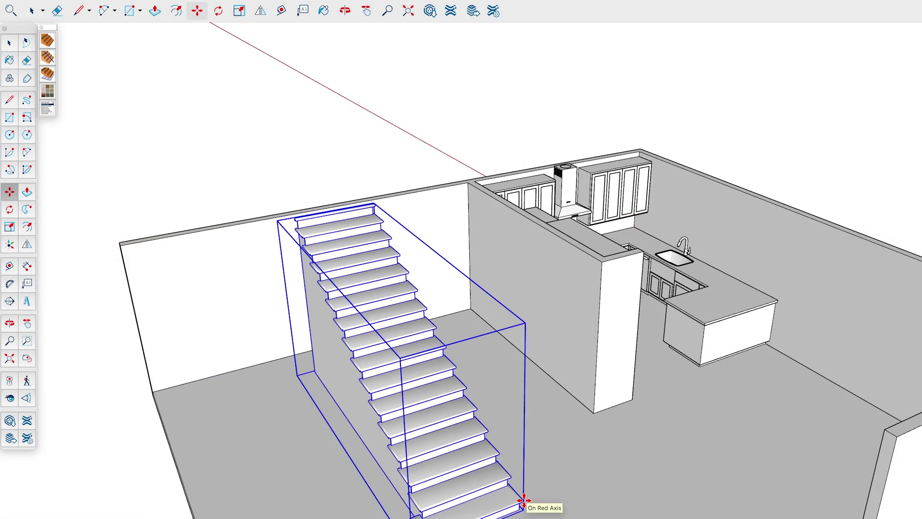
{"action": "left_click", "coordinate": [524, 500]}
{"action": "left_click", "coordinate": [421, 229]}
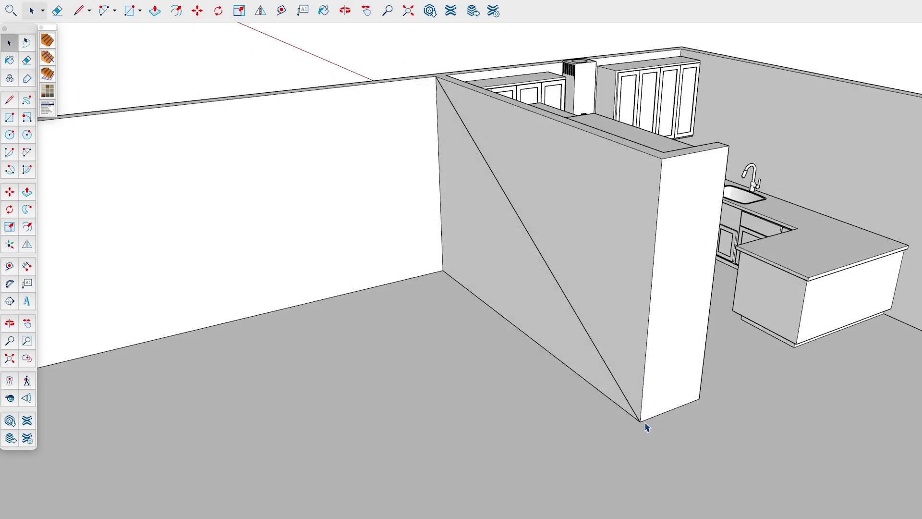
Build an Instant Stair along the selected diagonal edge and slide it sideways along the wall.
{"action": "left_click", "coordinate": [48, 59]}
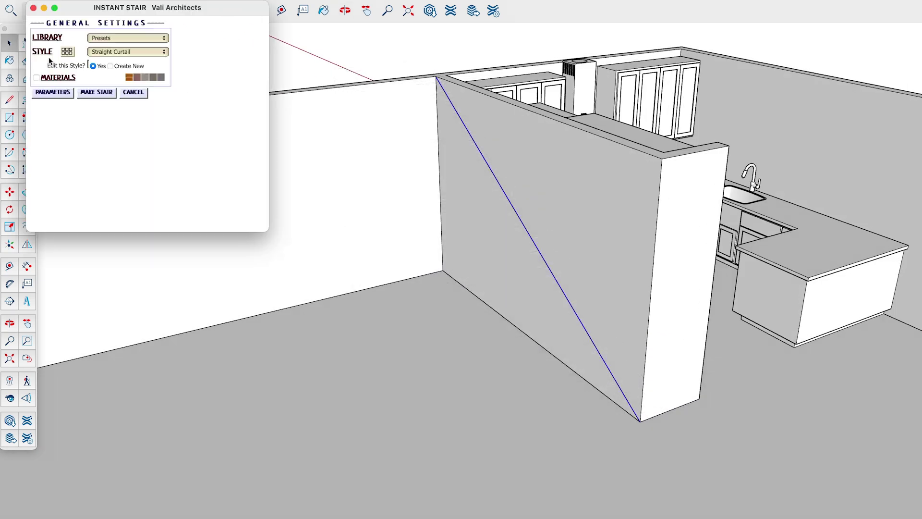
{"action": "left_click", "coordinate": [96, 93]}
{"action": "left_click", "coordinate": [692, 402]}
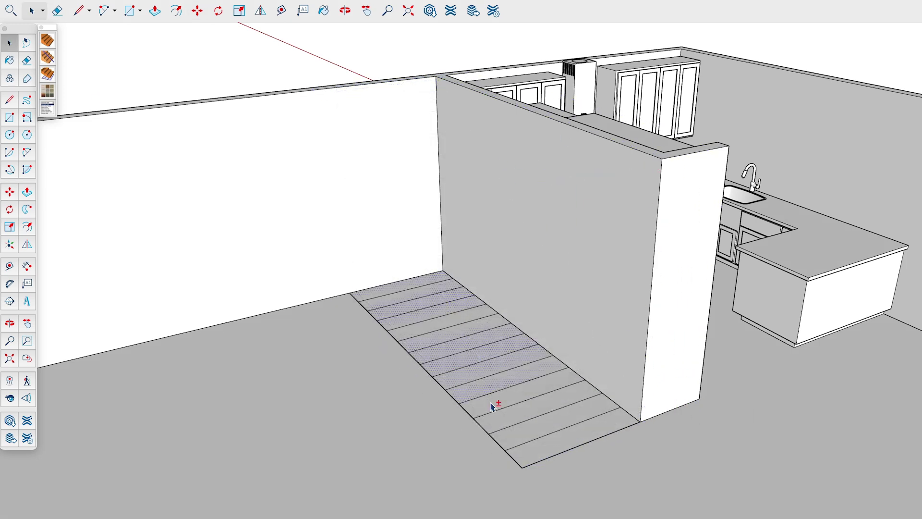
Regenerate the stair from the current Instant Stair settings and open it for editing.
{"action": "left_click", "coordinate": [48, 74]}
{"action": "left_click", "coordinate": [99, 94]}
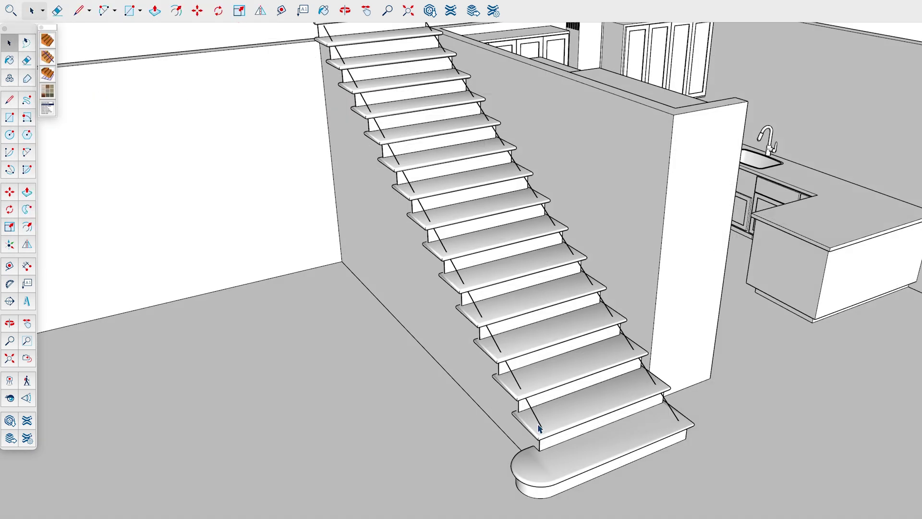
{"action": "double_click", "coordinate": [538, 424]}
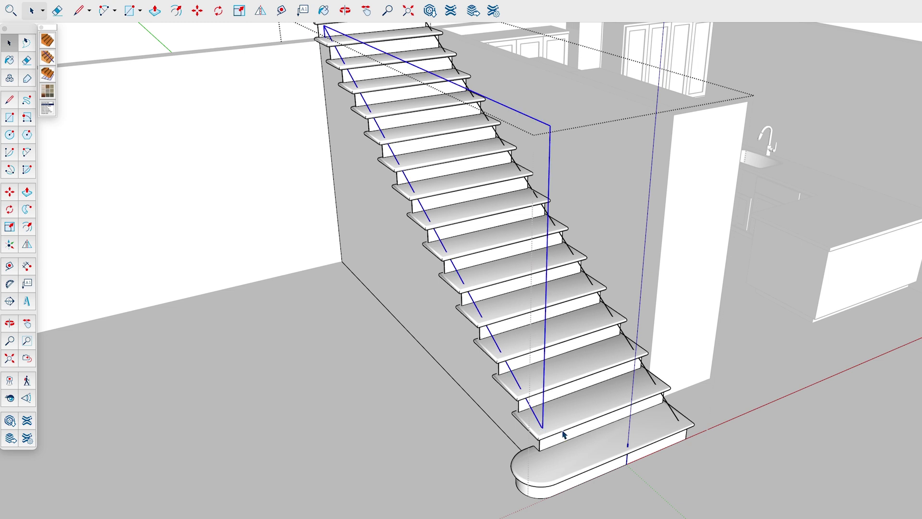
Choose the Iron 9 banister style in Instant Railing and make the railing on the stair.
{"action": "left_click", "coordinate": [48, 91]}
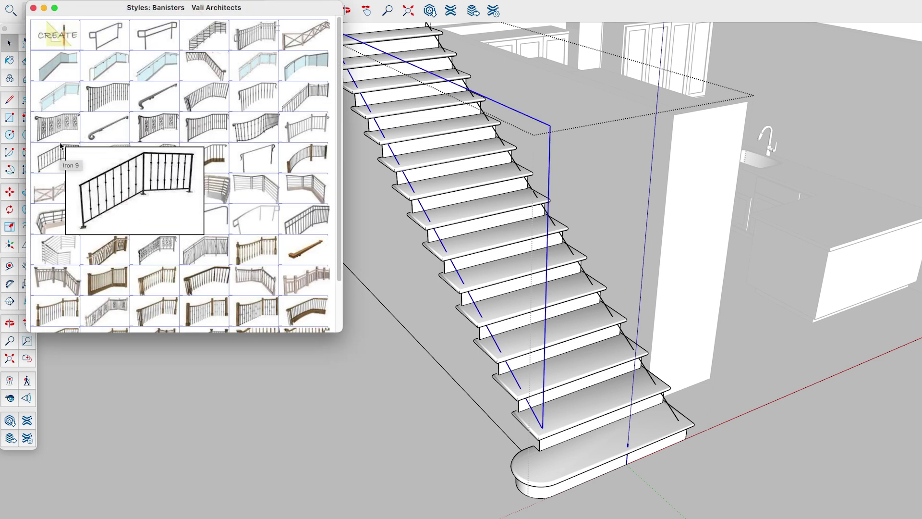
{"action": "mouse_move", "coordinate": [62, 133]}
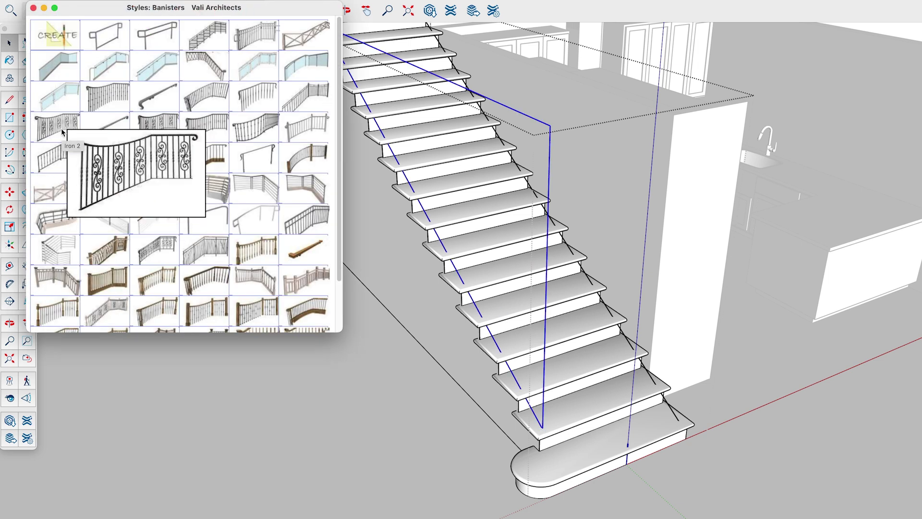
{"action": "left_click", "coordinate": [33, 9]}
{"action": "left_click", "coordinate": [144, 158]}
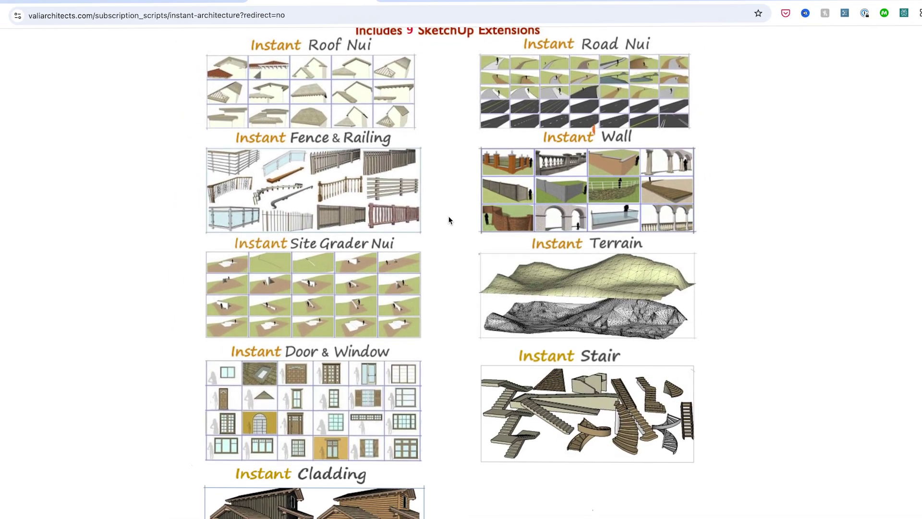
Scroll down the Instant Architecture page to the $118.00 yearly bundle subscription.
{"action": "scroll", "coordinate": [448, 217], "scroll_direction": "down", "scroll_amount": 3}
{"action": "scroll", "coordinate": [449, 220], "scroll_direction": "down", "scroll_amount": 6}
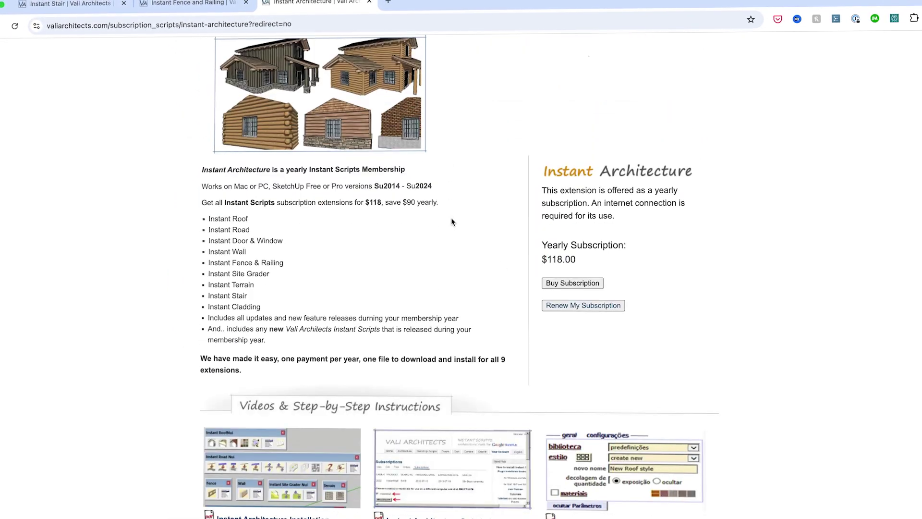